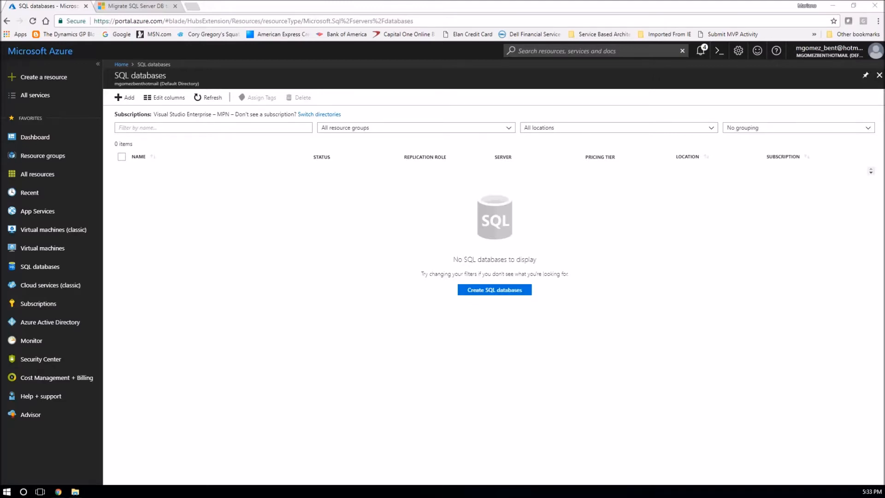
- Bring up SQL Server Management Studio and expand the Databases folder of the MGB003 server to examine its databases
left_click_drag(884, 69, 486, 82)
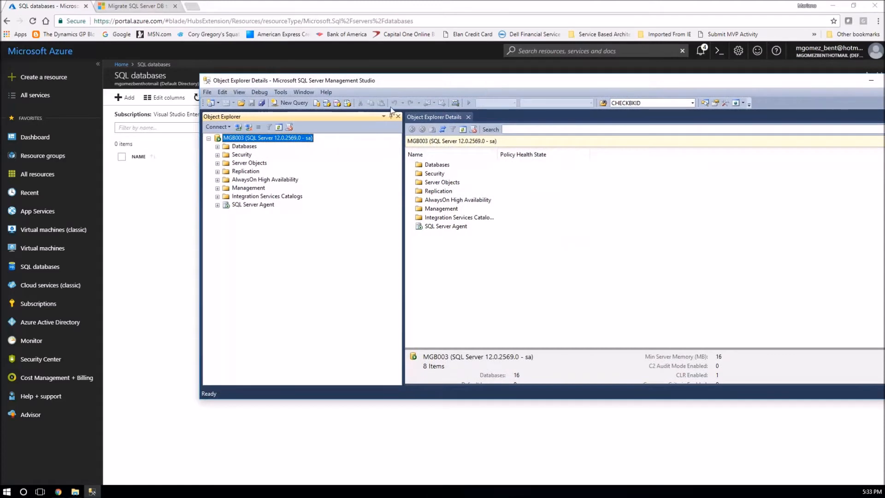
left_click(217, 147)
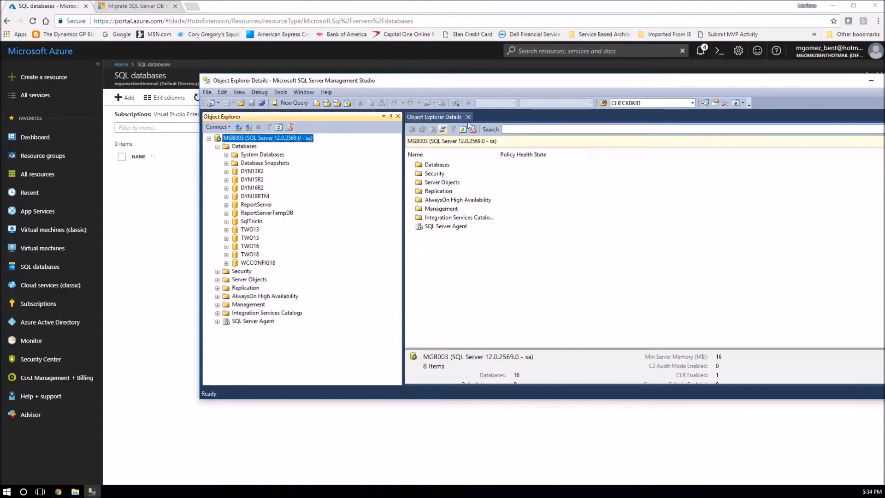
left_click_drag(634, 85, 573, 96)
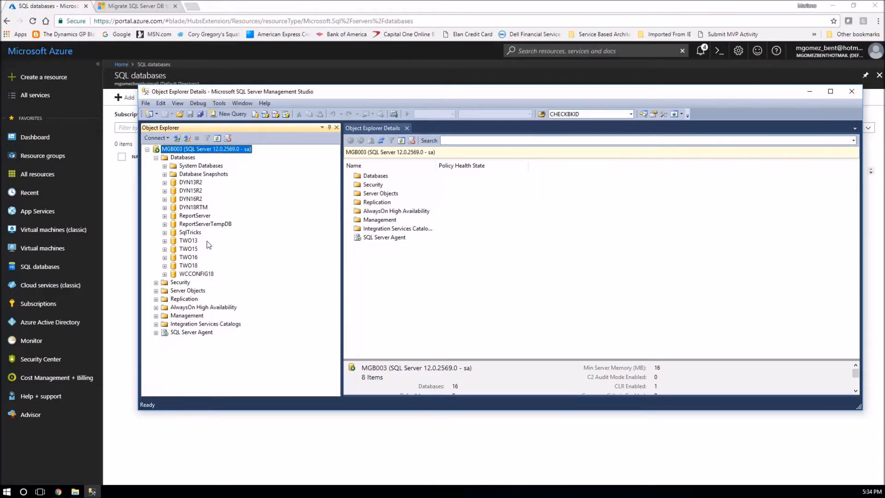
left_click(809, 92)
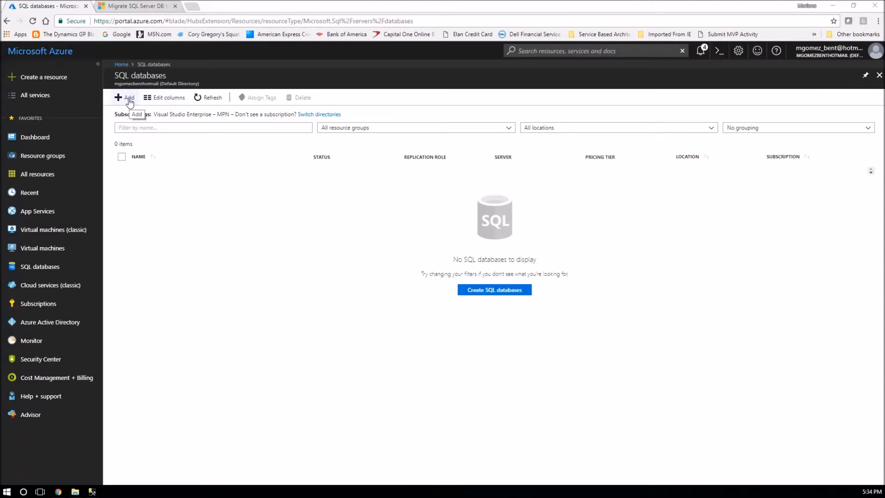
- Start a new SQL database in the Azure portal and name it DYN18RTM, matching the local database in SQL Server Management Studio
left_click(129, 100)
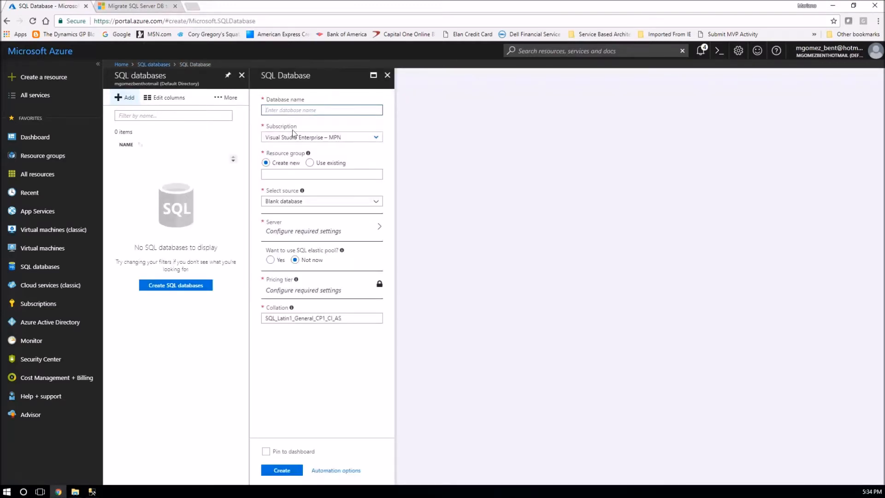
left_click(92, 492)
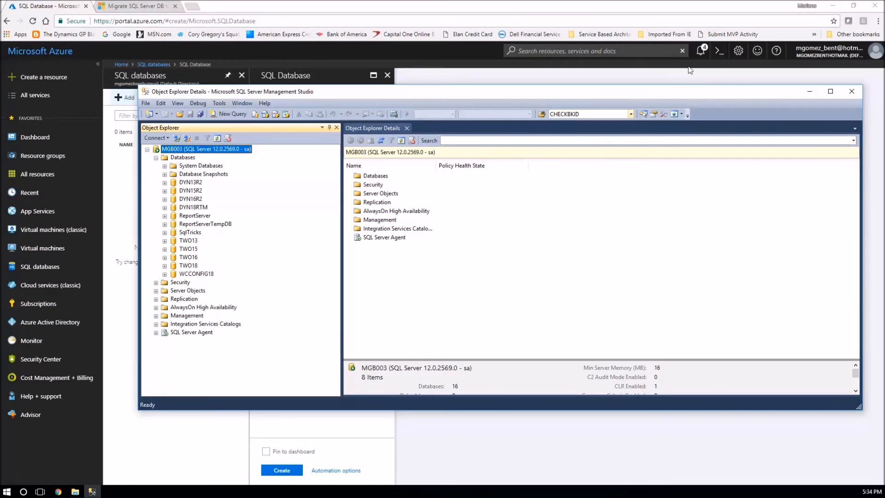
left_click(810, 91)
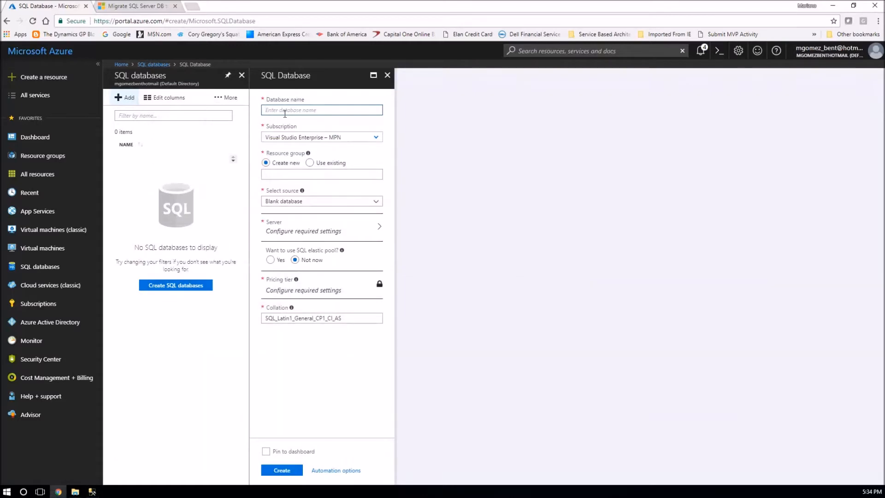
type("DYN18RTM")
- Assign the database to the existing resource group MyAssets and use Blank database as its source
left_click(310, 163)
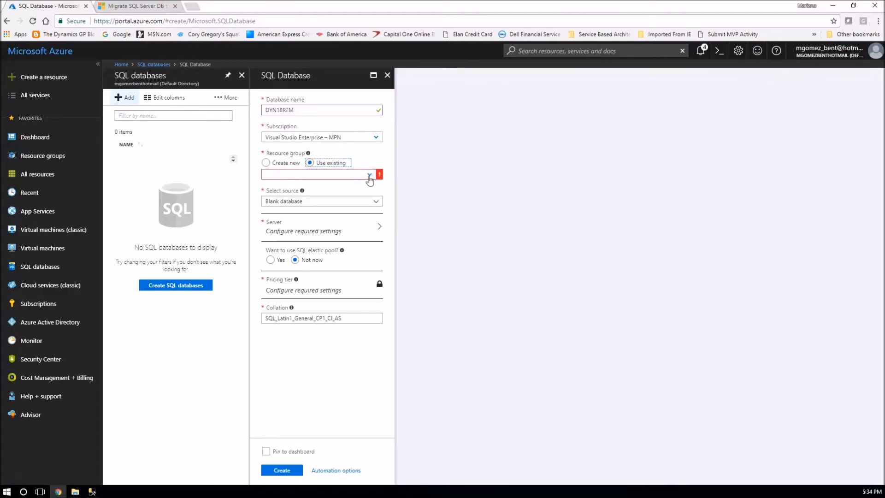
left_click(369, 178)
left_click(348, 187)
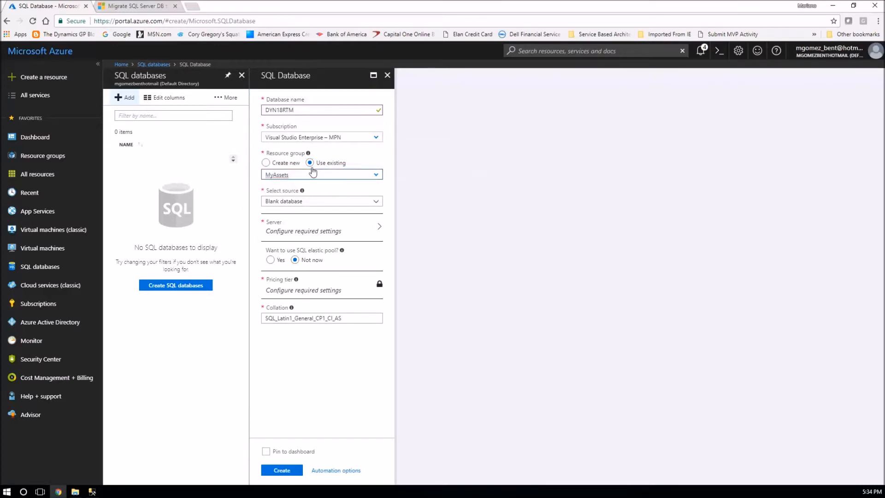
left_click(306, 206)
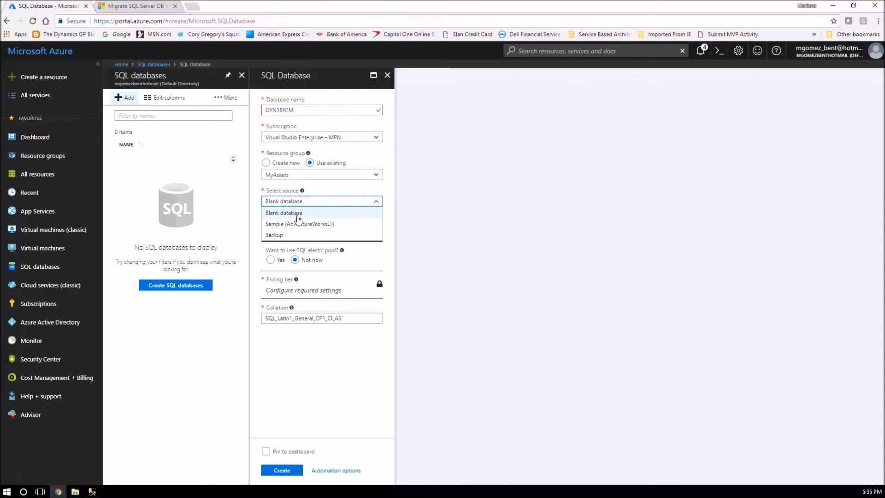
left_click(298, 215)
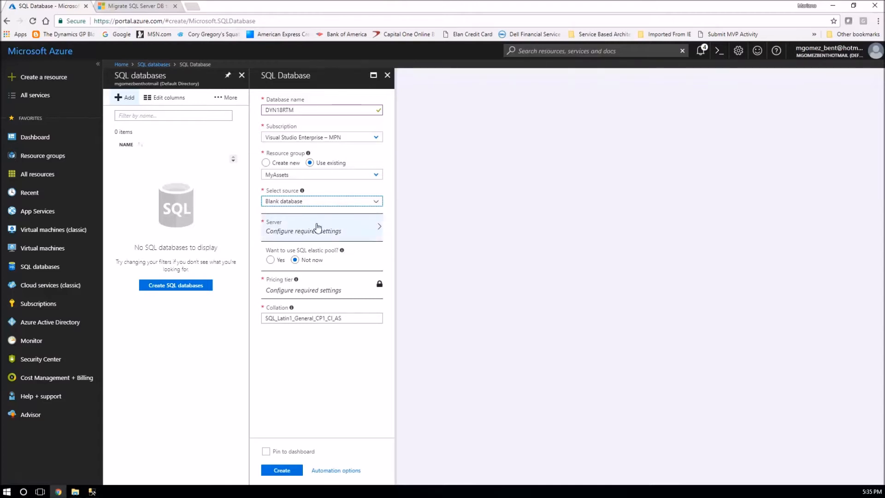
- Configure a new server for the database with the name mgb003 and the admin login dynsa
left_click(369, 231)
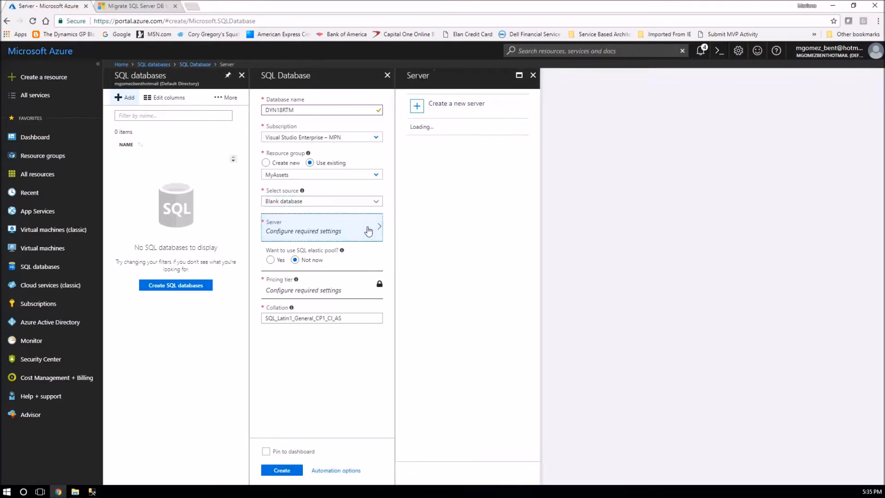
left_click(417, 110)
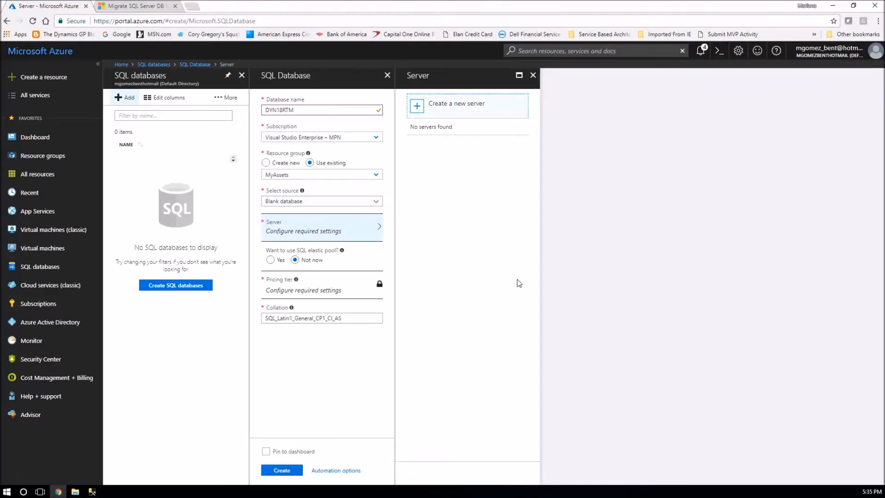
left_click(461, 106)
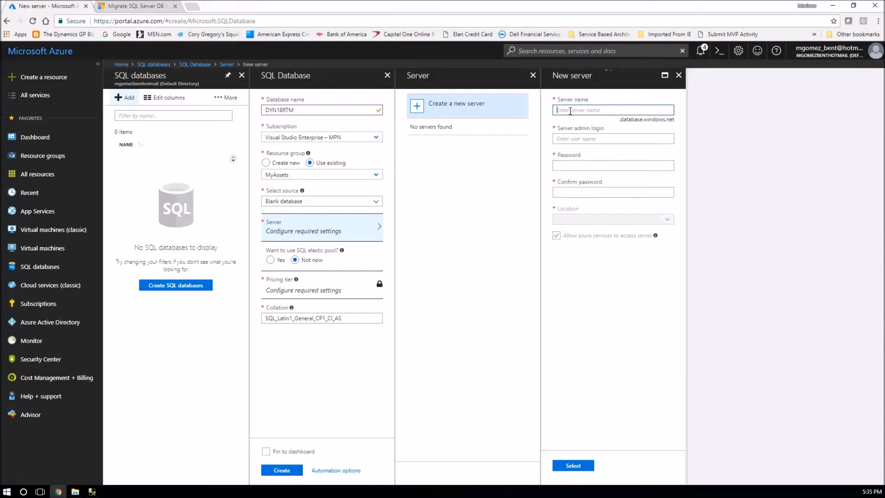
type("mgb")
type("d")
type("03")
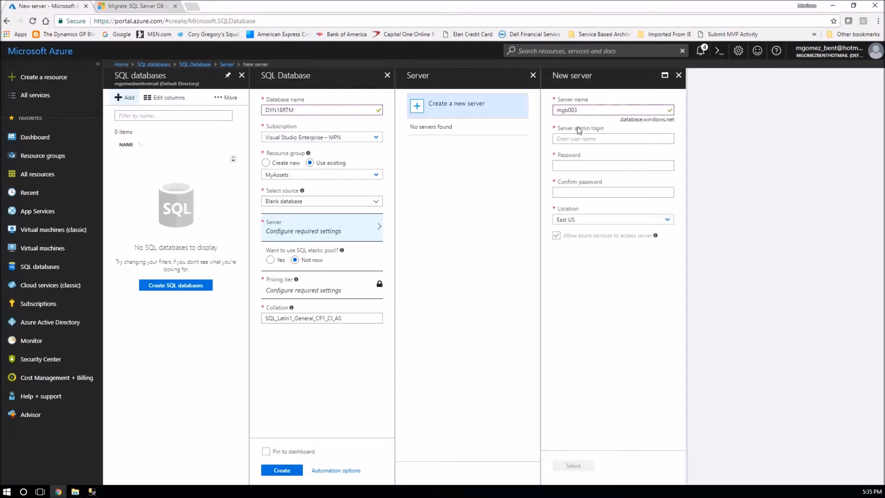
left_click(572, 141)
type("dy")
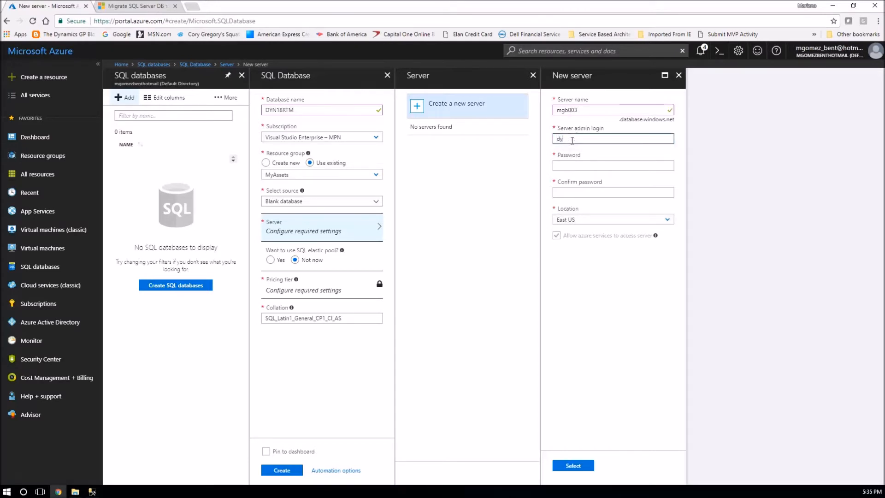
type("nsa")
- Enter and confirm the server admin password, accept the new server in East US, and save the login in the browser
left_click(571, 165)
type("•••••••")
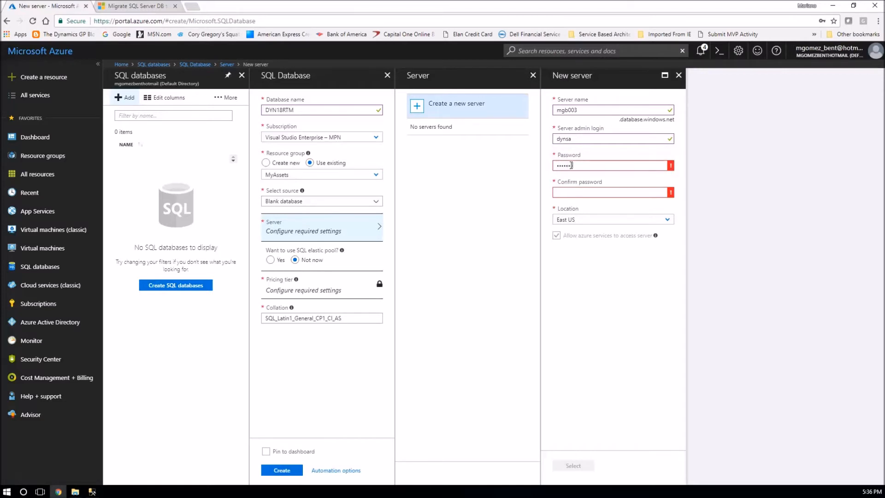
type("•")
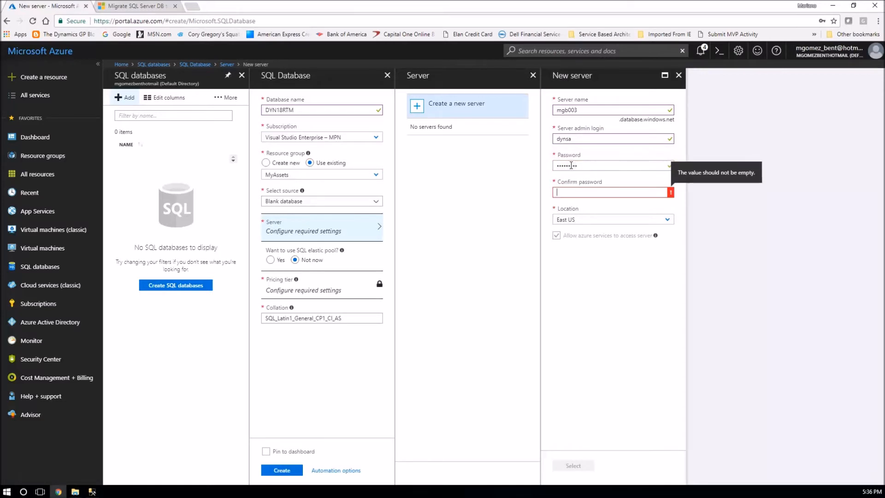
type("••••••••")
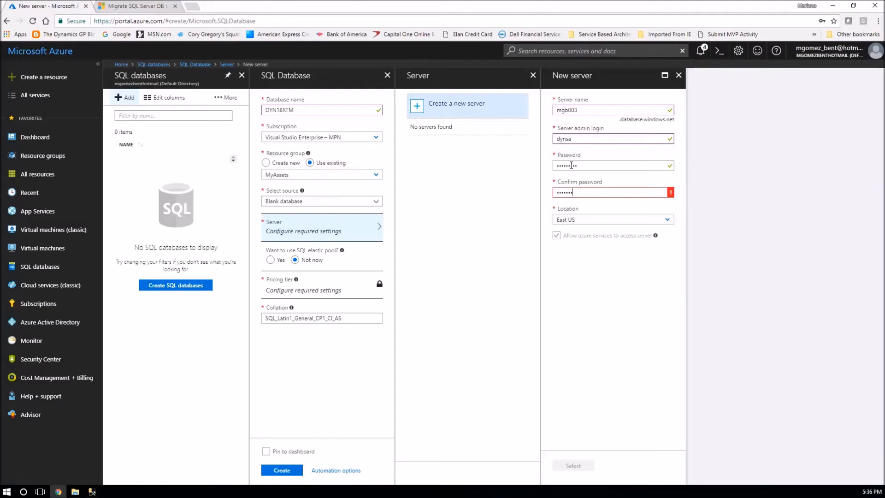
key("Tab")
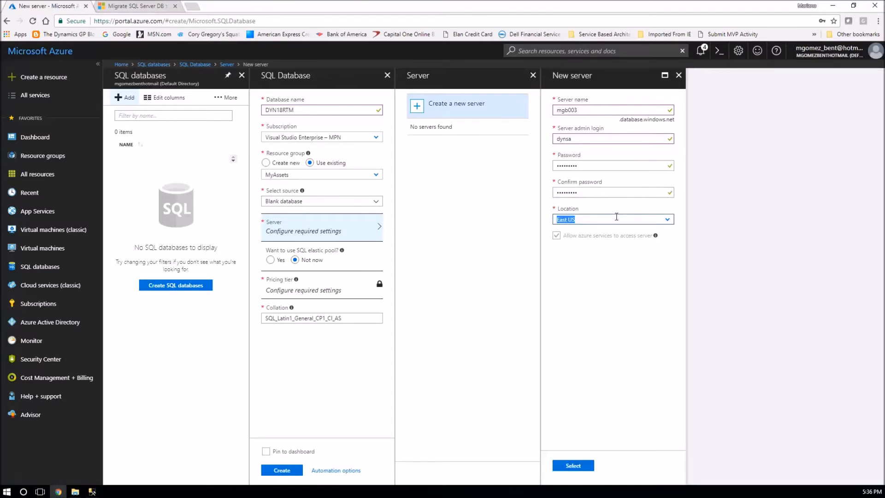
left_click(574, 467)
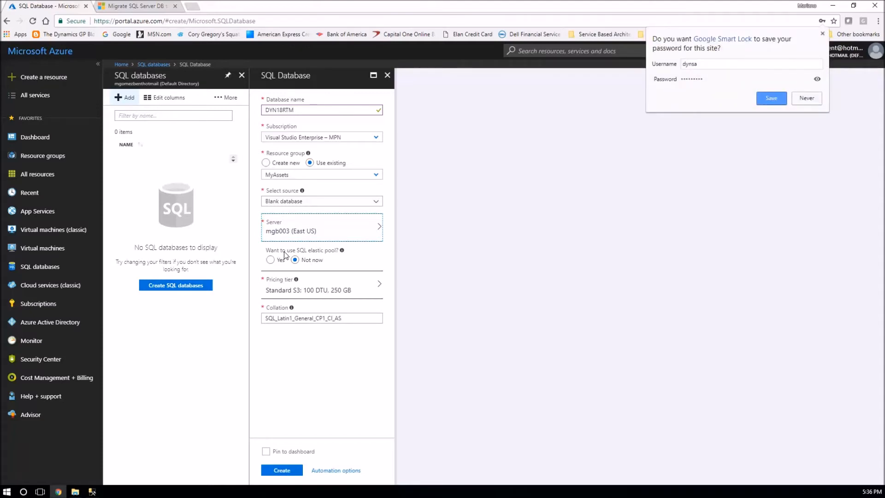
left_click(780, 97)
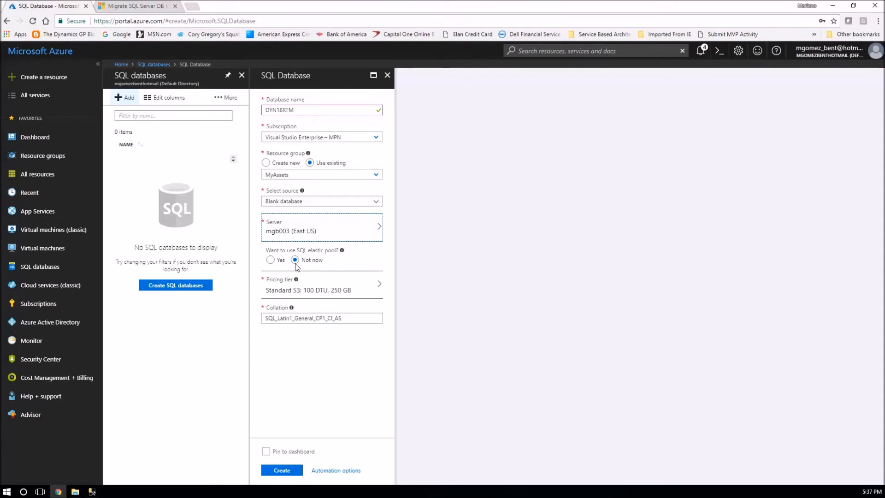
- Enable the SQL elastic pool option and add a new elastic database pool named dyngpelatic
left_click(271, 260)
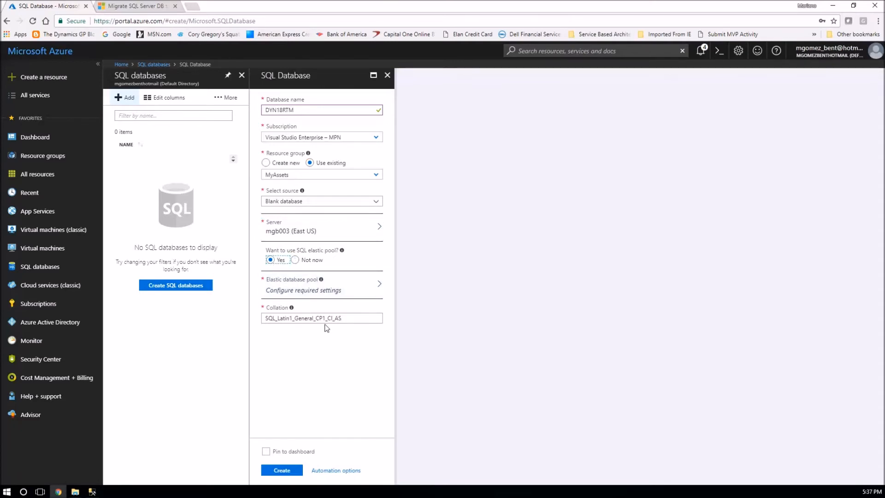
left_click(315, 294)
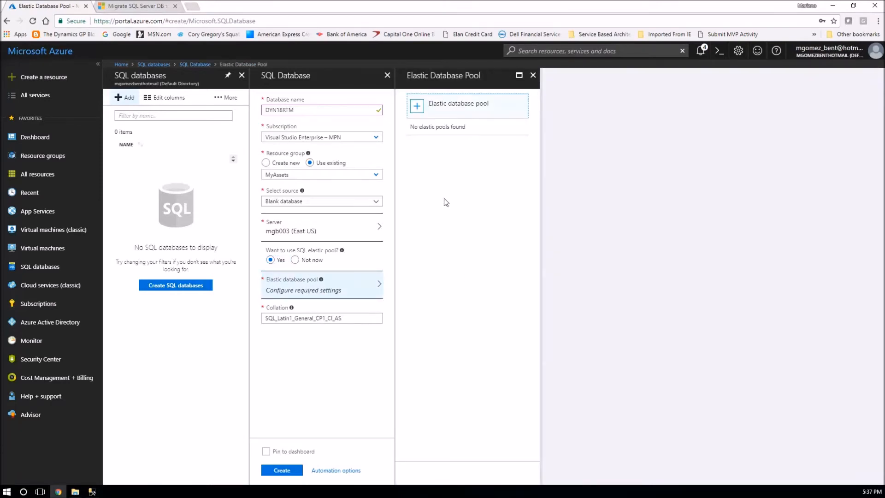
left_click(428, 119)
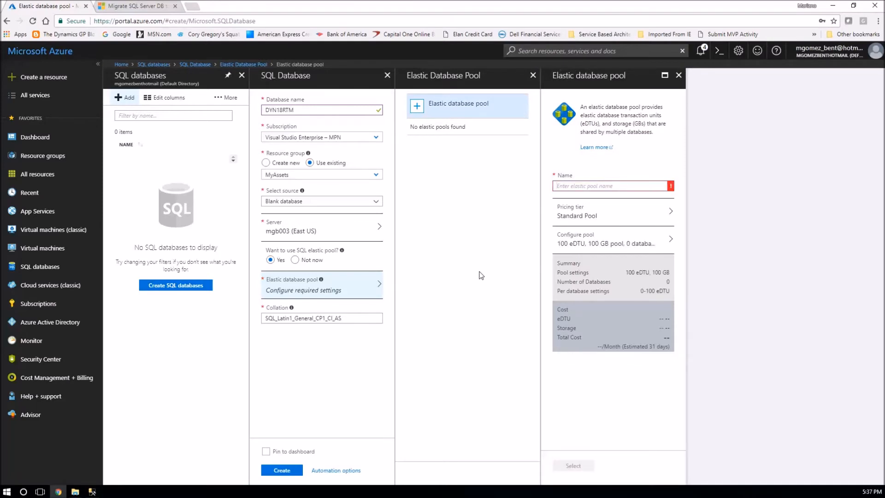
type("dyngpelatic")
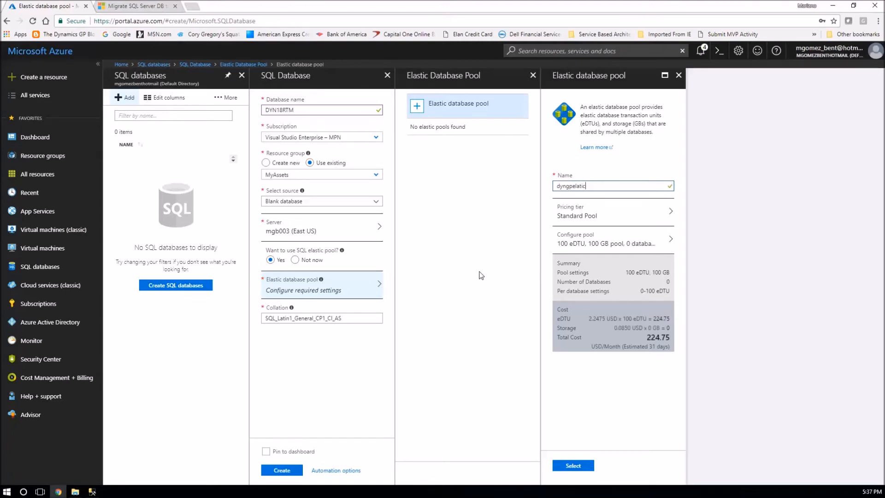
key("Tab")
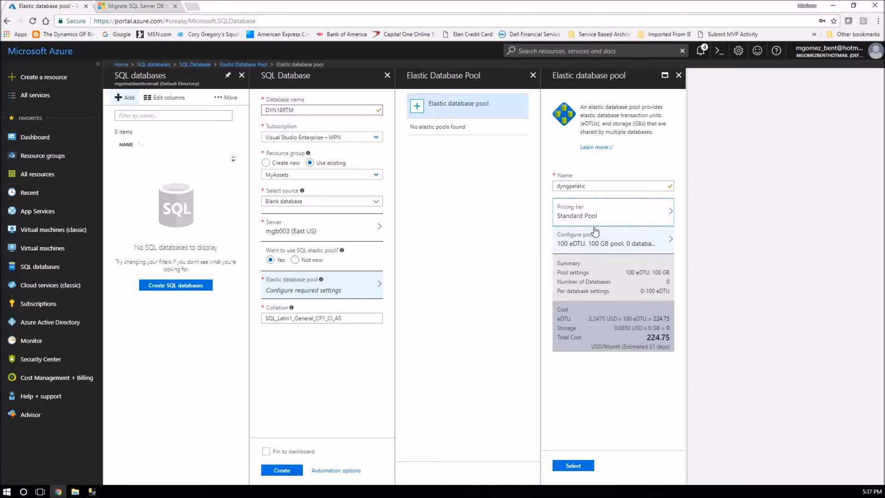
- Apply the elastic pool with the Standard Pool pricing tier and create the DYN18RTM database
left_click_drag(591, 217, 596, 218)
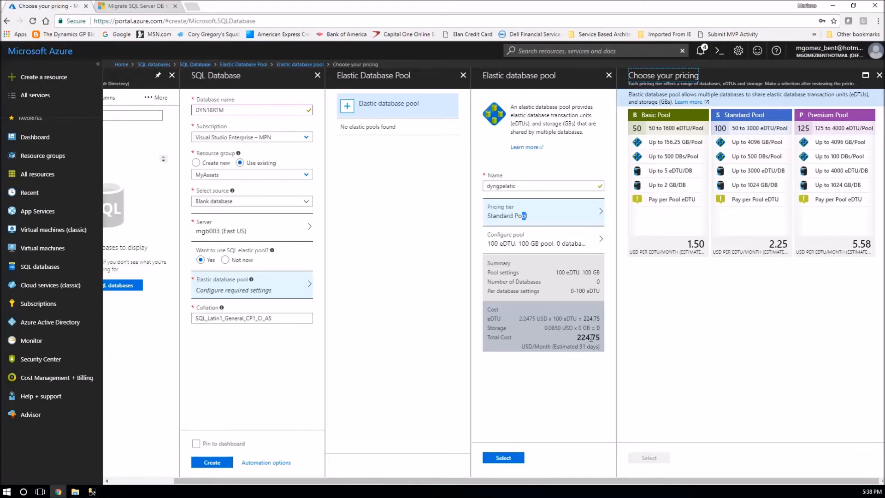
left_click(751, 182)
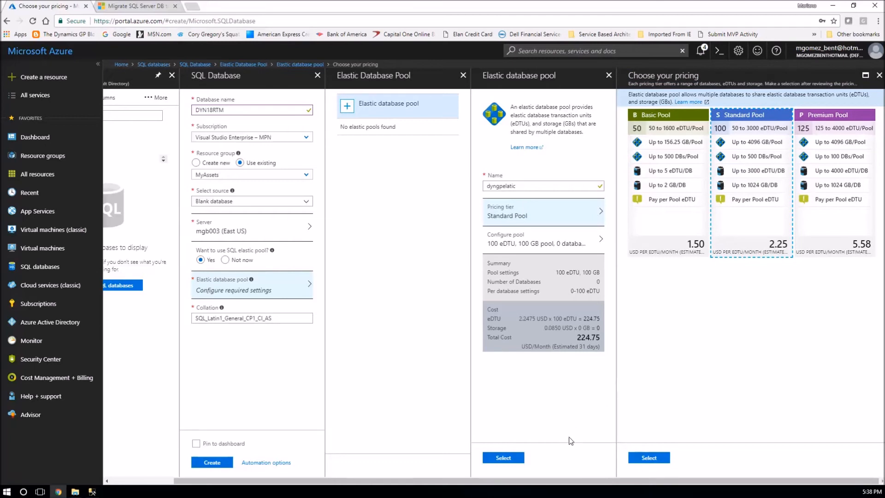
left_click(649, 458)
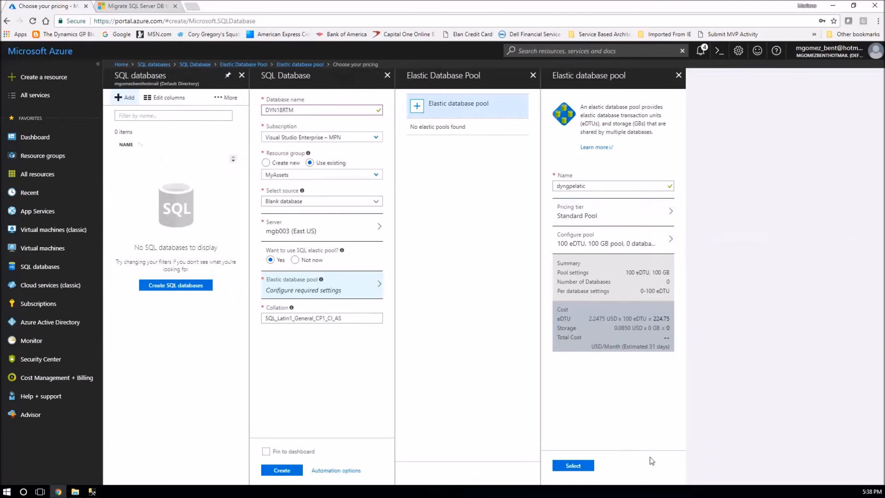
left_click(579, 467)
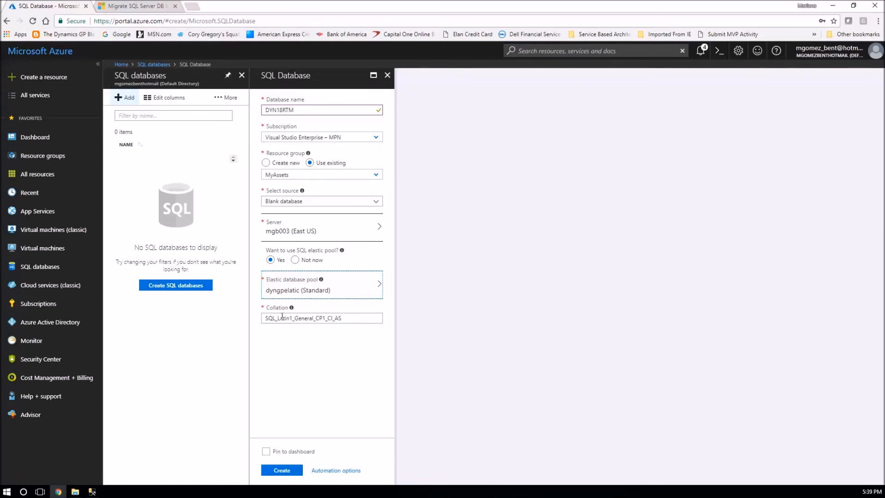
left_click(317, 318)
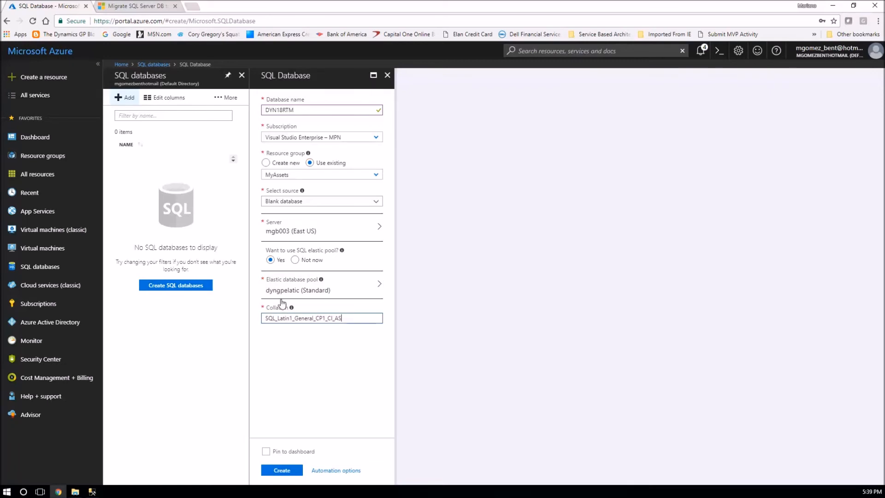
left_click(284, 475)
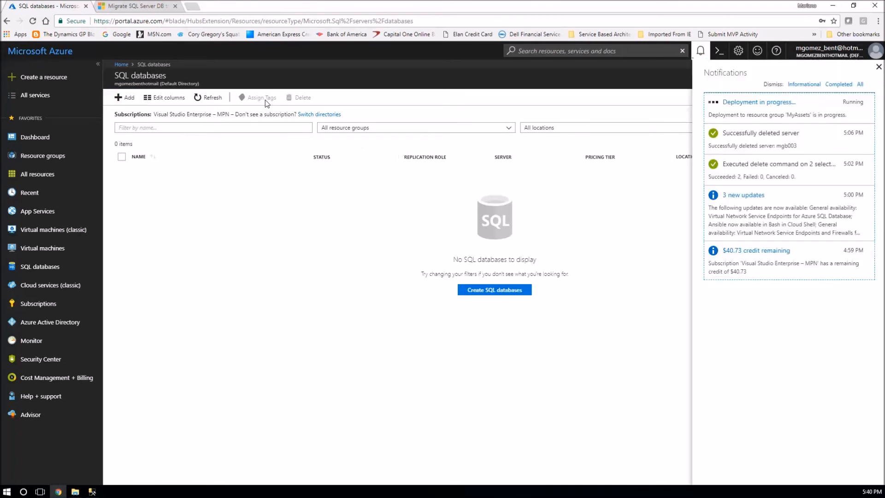
- Add a new SQL database named TWO18 and check the name against the local databases in SQL Server Management Studio
left_click(125, 99)
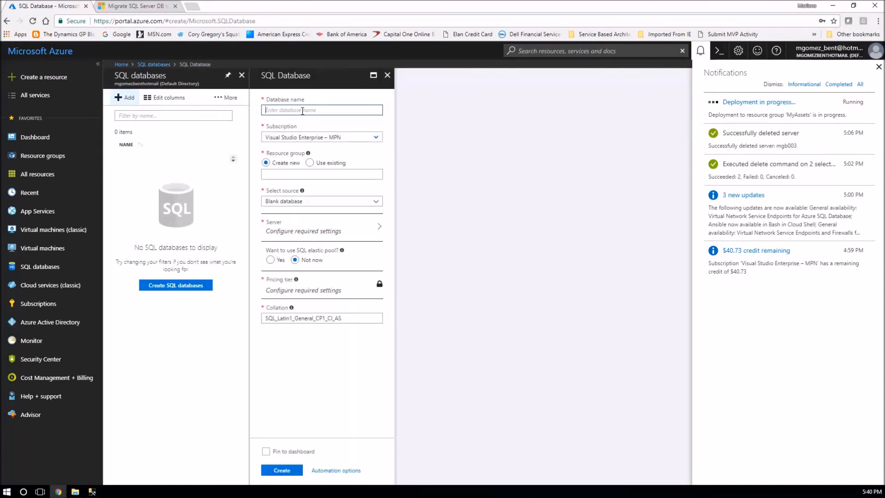
type("TWO18")
left_click(92, 492)
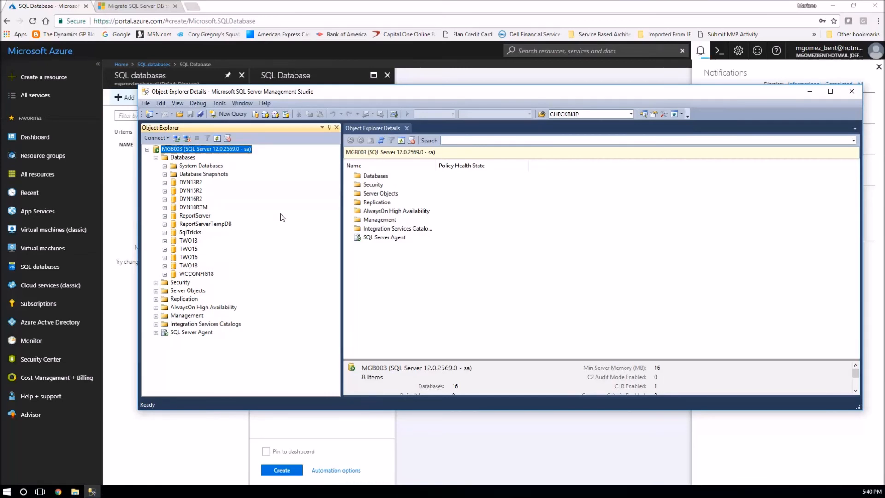
left_click(809, 91)
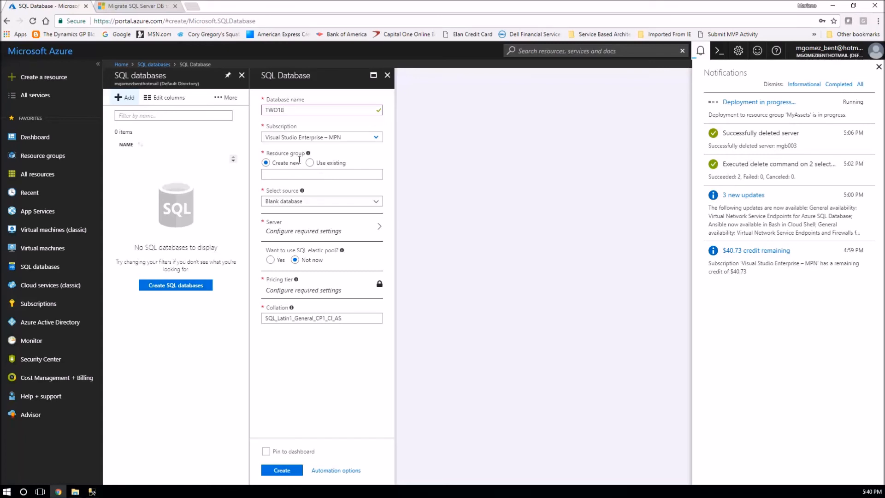
- Assign the database to the existing resource group MyAssets with Blank database as source, and enable the SQL elastic pool option
left_click(311, 166)
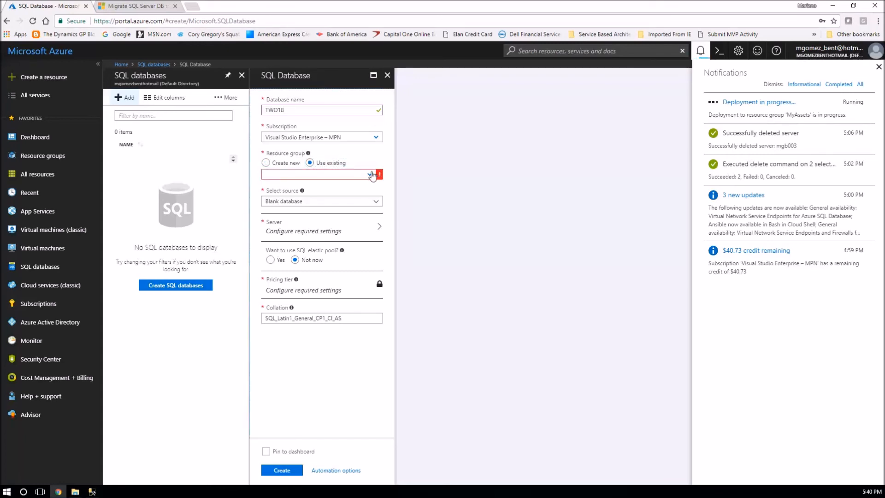
left_click(323, 174)
left_click(339, 187)
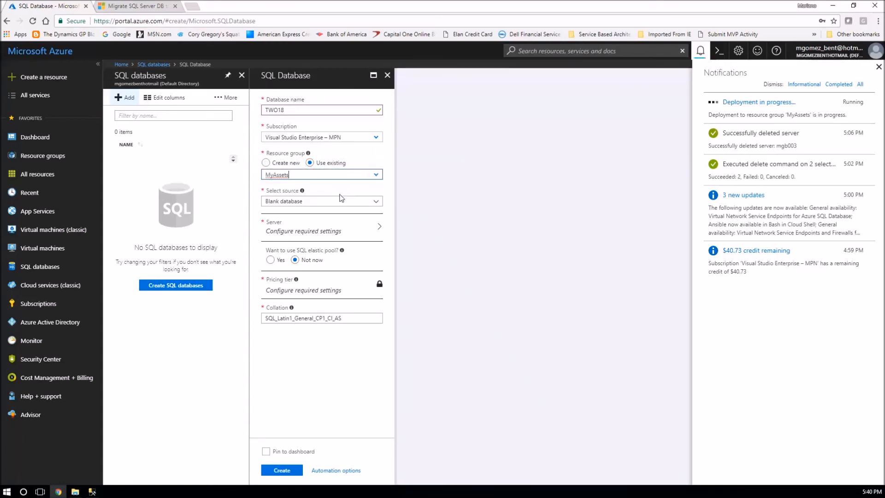
left_click(375, 202)
left_click(299, 214)
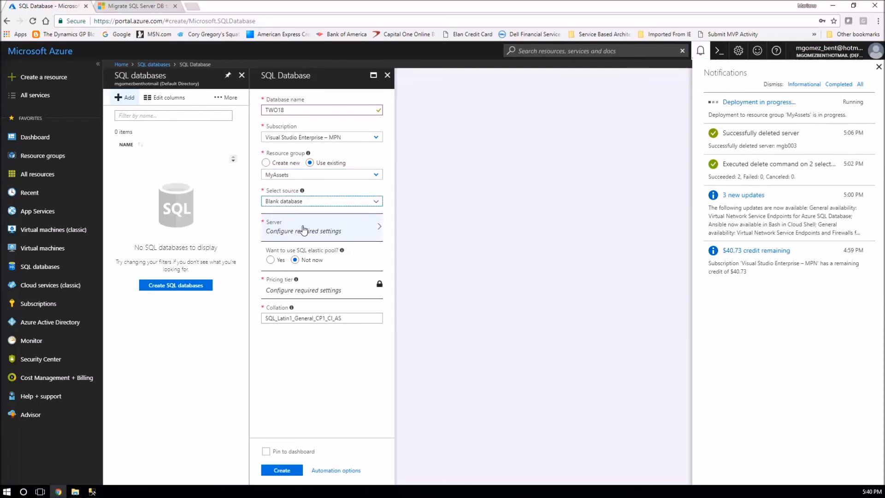
left_click(271, 260)
left_click(351, 231)
left_click(474, 111)
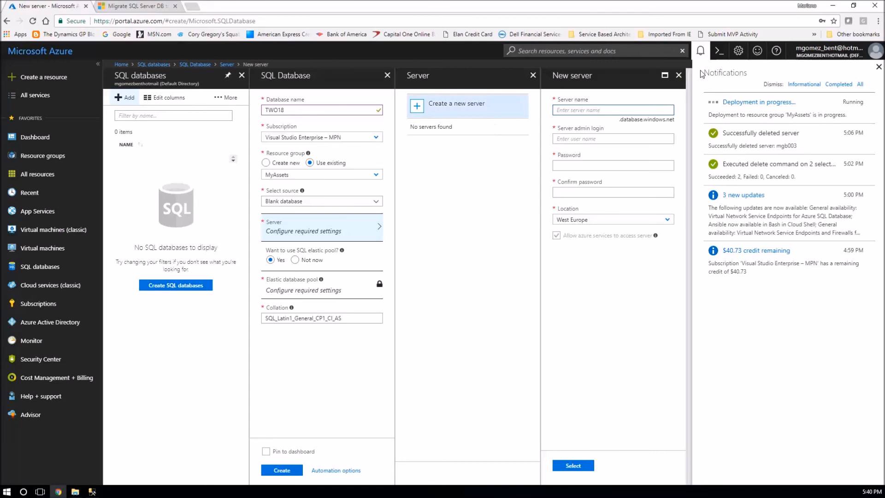
left_click(679, 76)
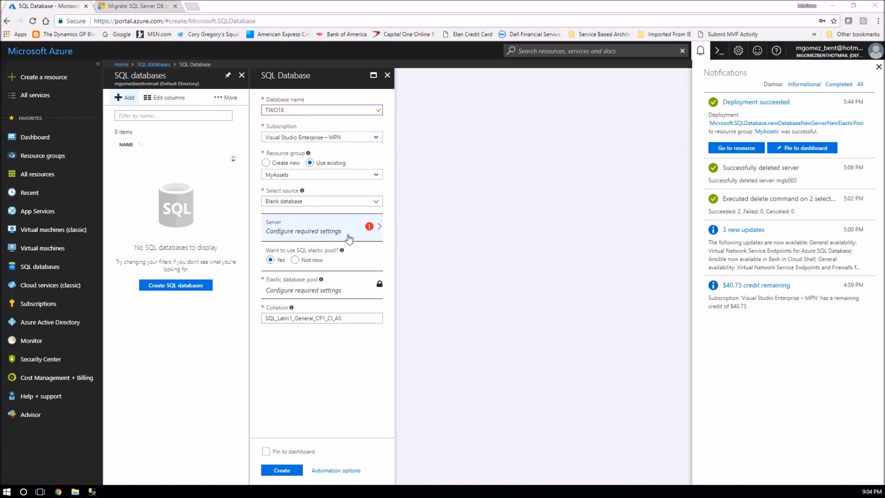
- Select the existing server mgb003 in East US and the existing elastic database pool dyngpelatic for the database
left_click(378, 233)
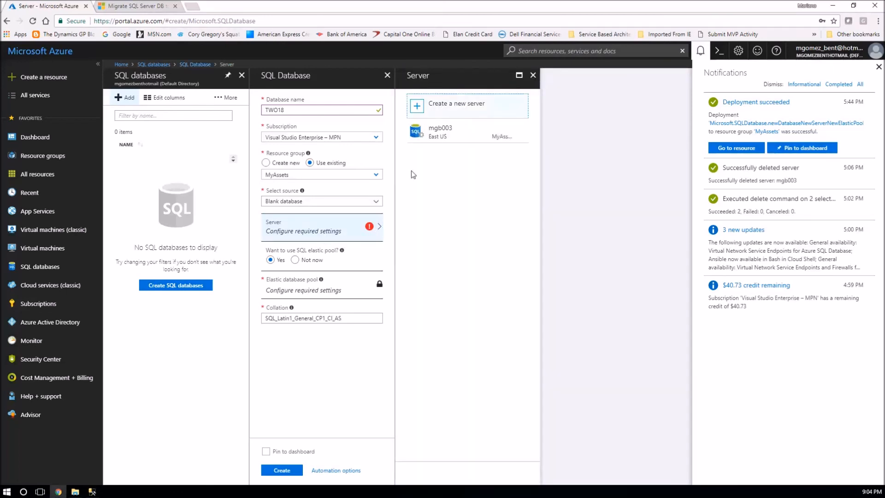
left_click(435, 136)
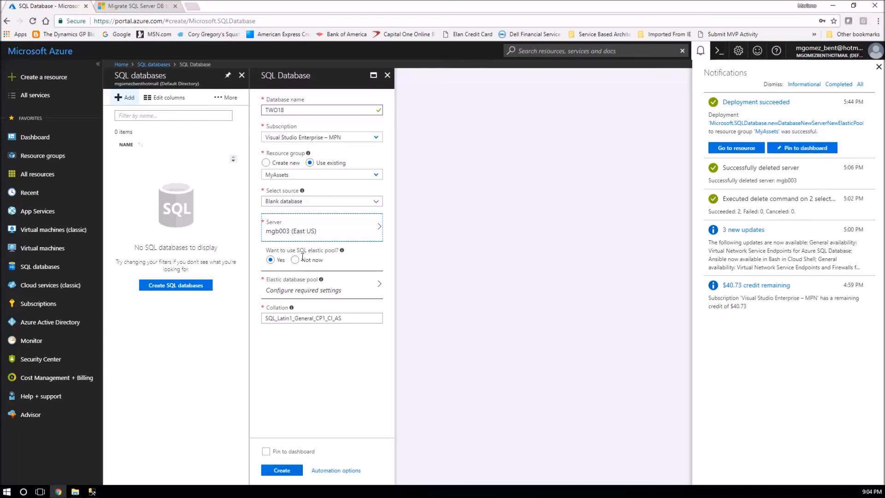
left_click(314, 292)
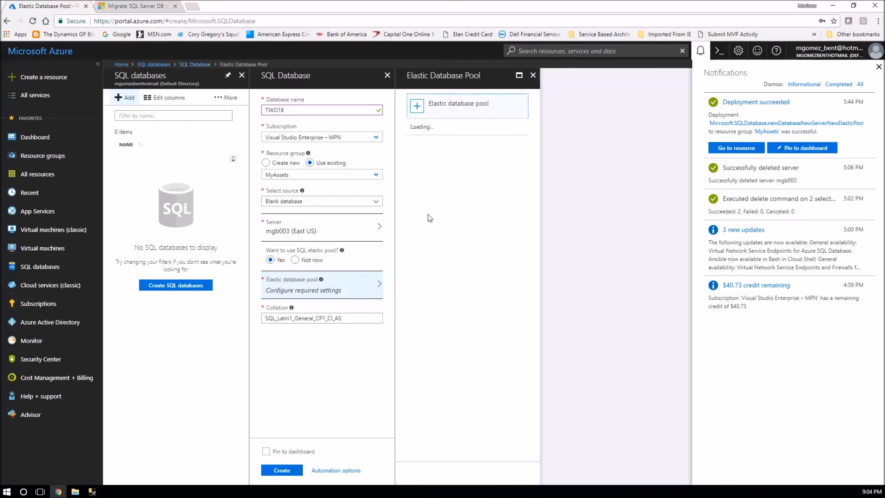
left_click(442, 141)
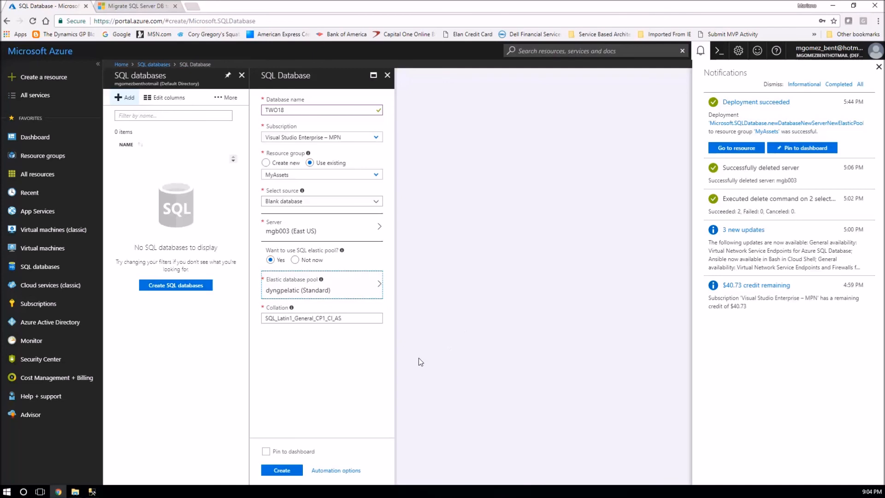
- Create the TWO18 database and refresh the list of SQL databases until it includes the new database
left_click(286, 472)
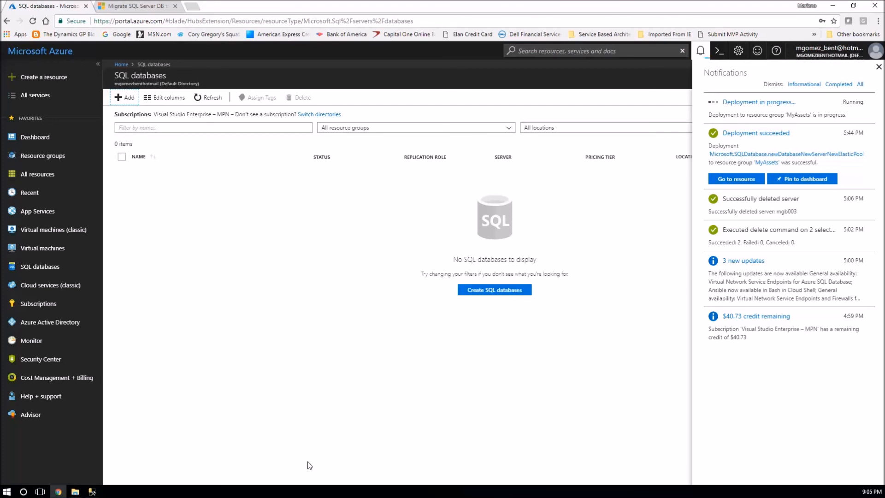
left_click(207, 98)
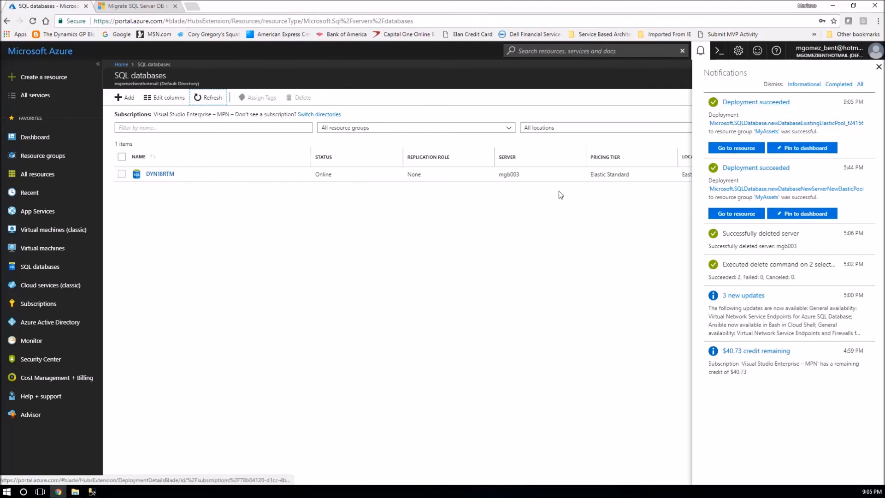
left_click(207, 97)
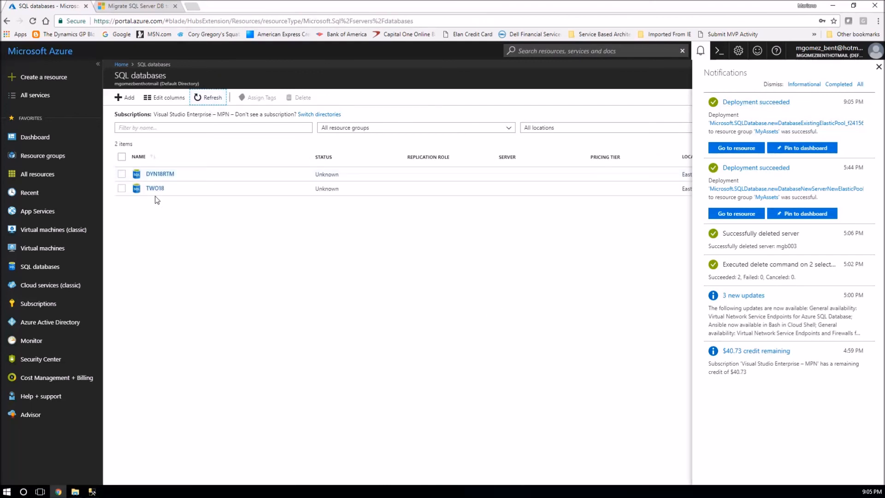